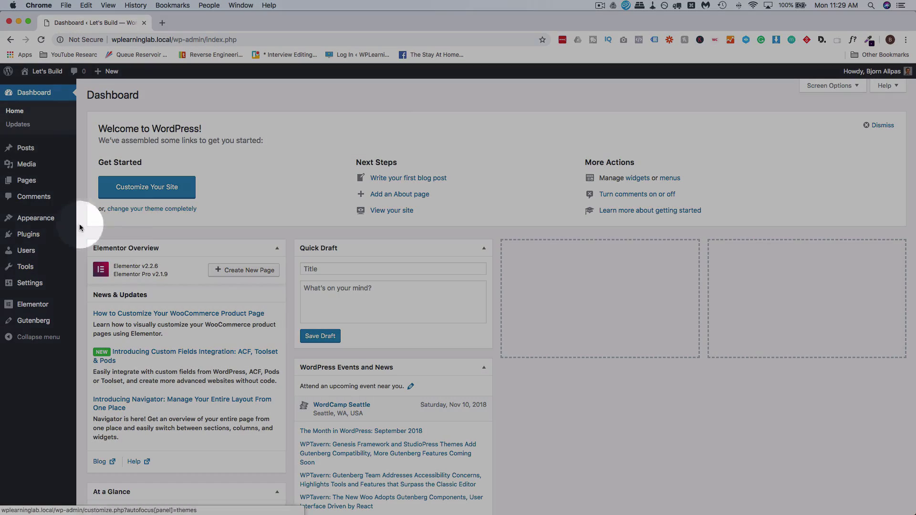
# Search the Add New plugins page for 'elementor blocks'
pyautogui.moveTo(67, 234)
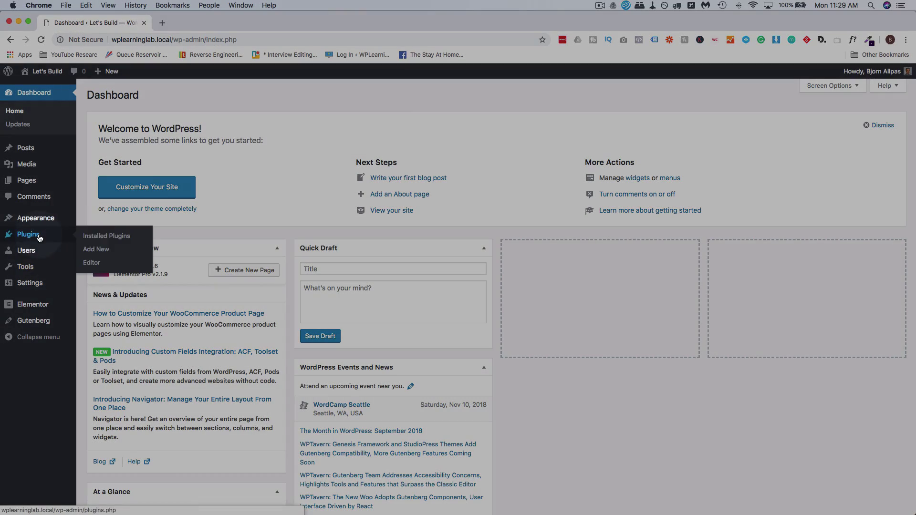
pyautogui.click(101, 250)
pyautogui.click(782, 126)
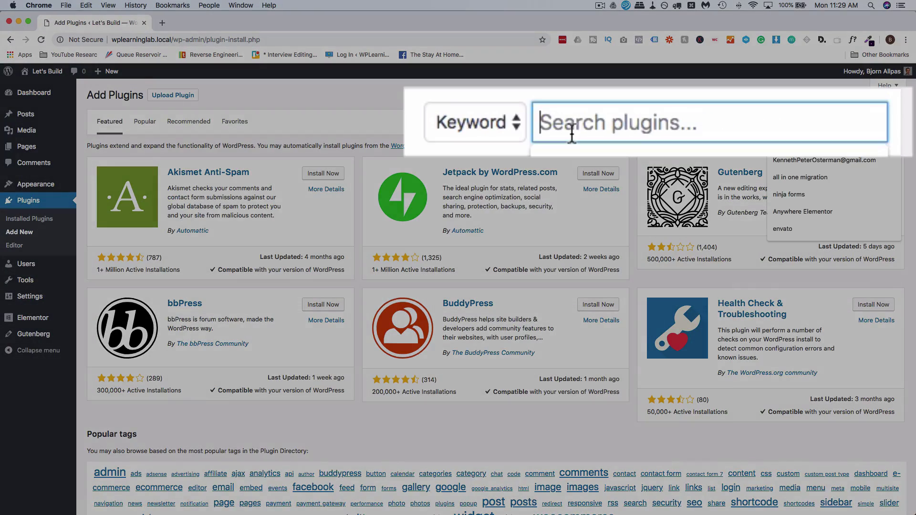
pyautogui.write('elementor blocks')
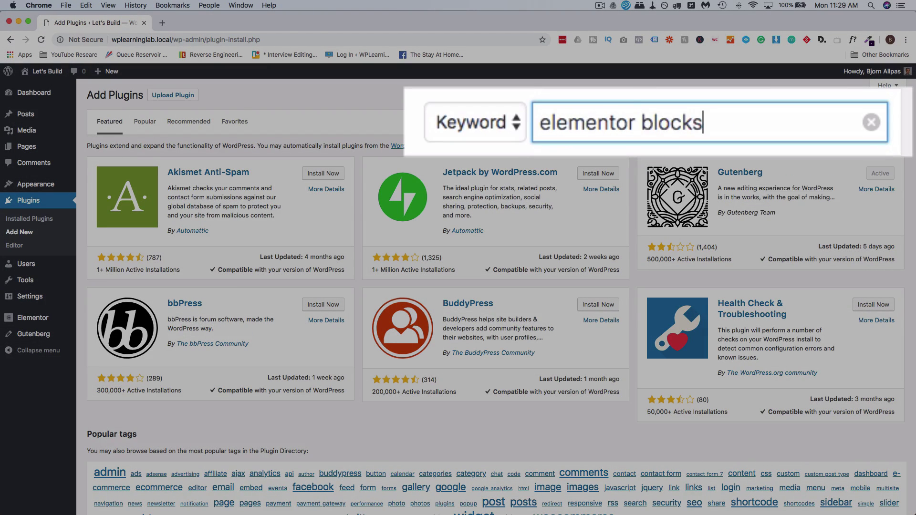
pyautogui.press('Return')
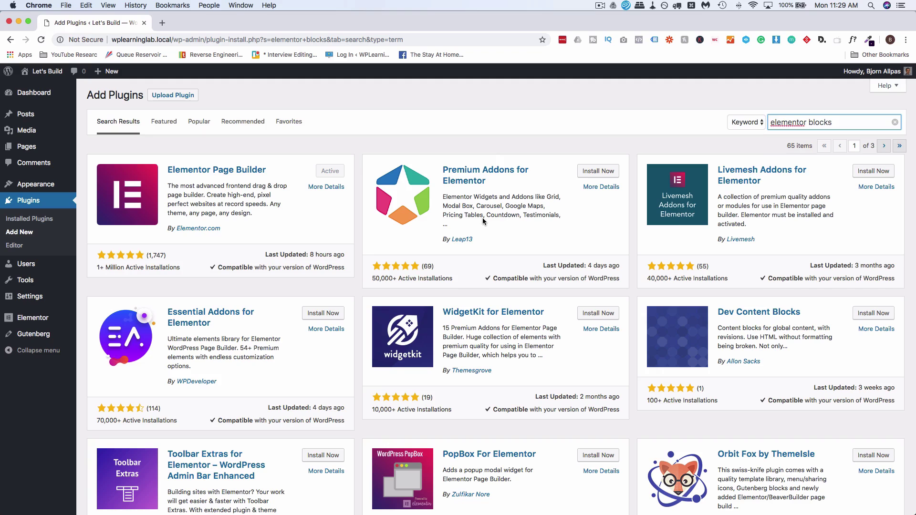
# Install and activate Elementor Blocks for Gutenberg from the search results
pyautogui.scroll(-1, 479, 218)
pyautogui.scroll(-8, 480, 218)
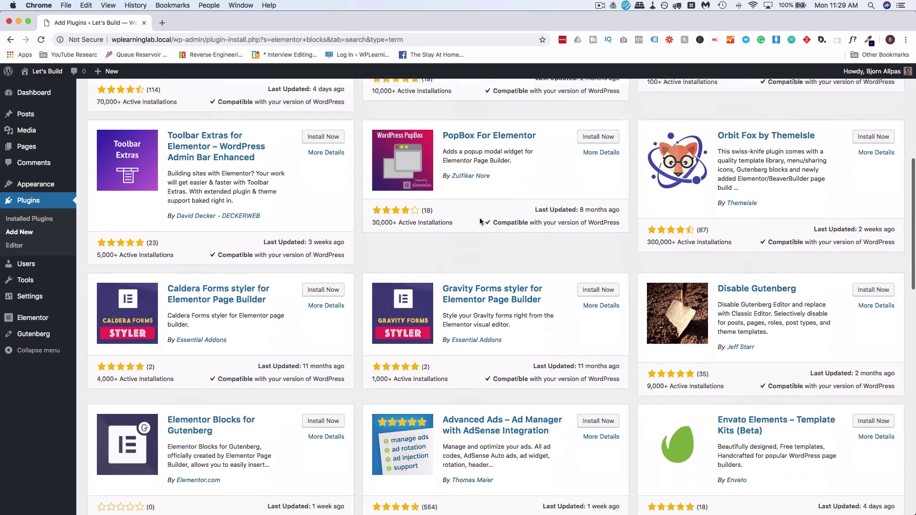
pyautogui.scroll(-4, 480, 221)
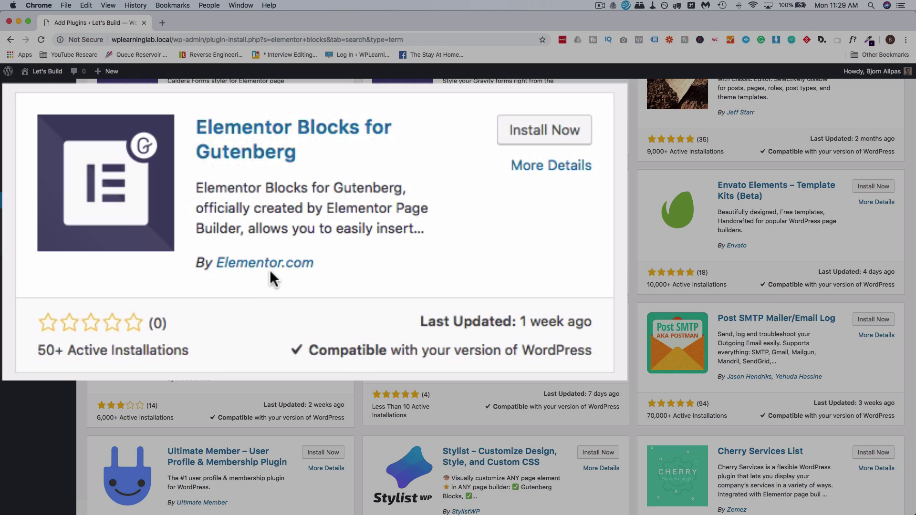
pyautogui.click(565, 140)
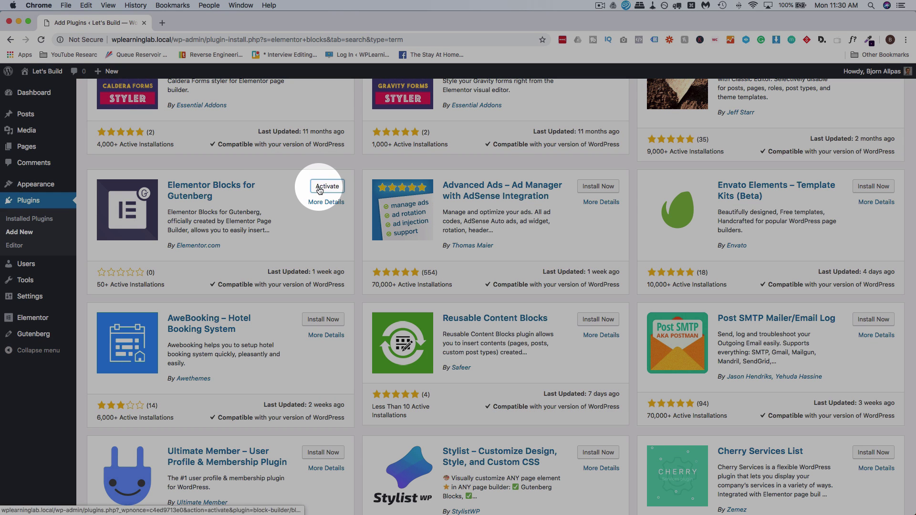
pyautogui.click(320, 189)
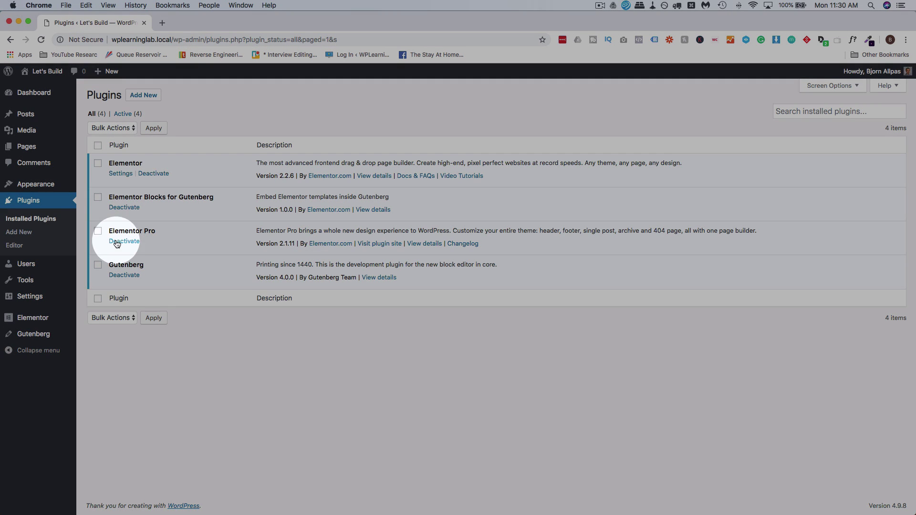
# Deactivate Elementor Pro on the Installed Plugins list
pyautogui.click(125, 241)
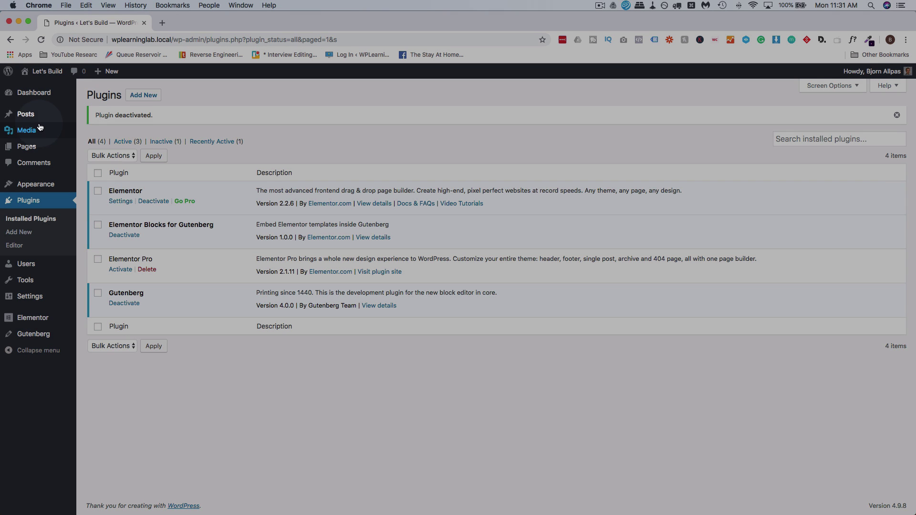
# Start a new post, dismiss the welcome tip, and title it 'Testing Blocks'
pyautogui.moveTo(27, 117)
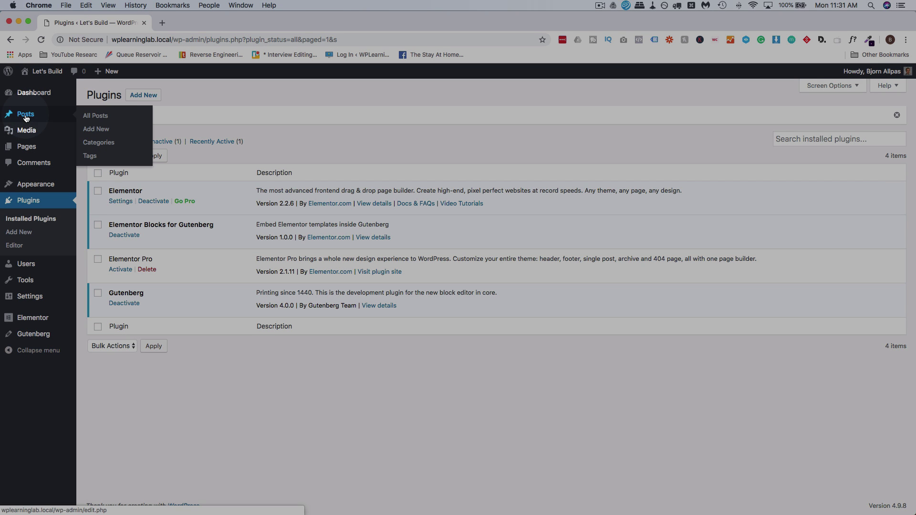
pyautogui.click(102, 129)
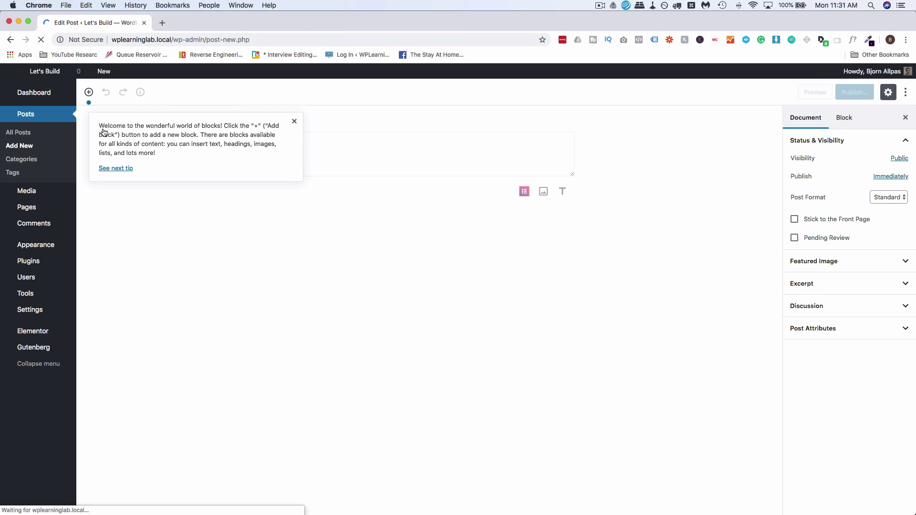
pyautogui.click(294, 122)
pyautogui.click(380, 155)
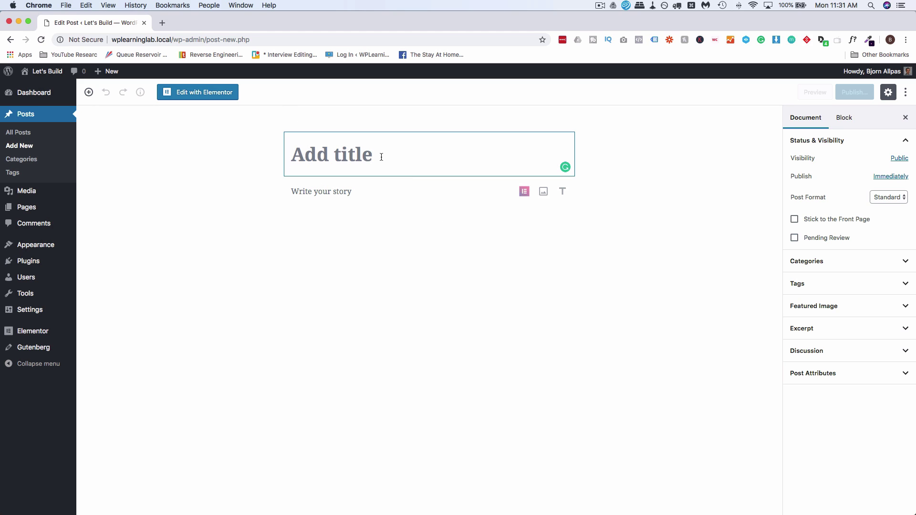
pyautogui.write('Testing Blcok')
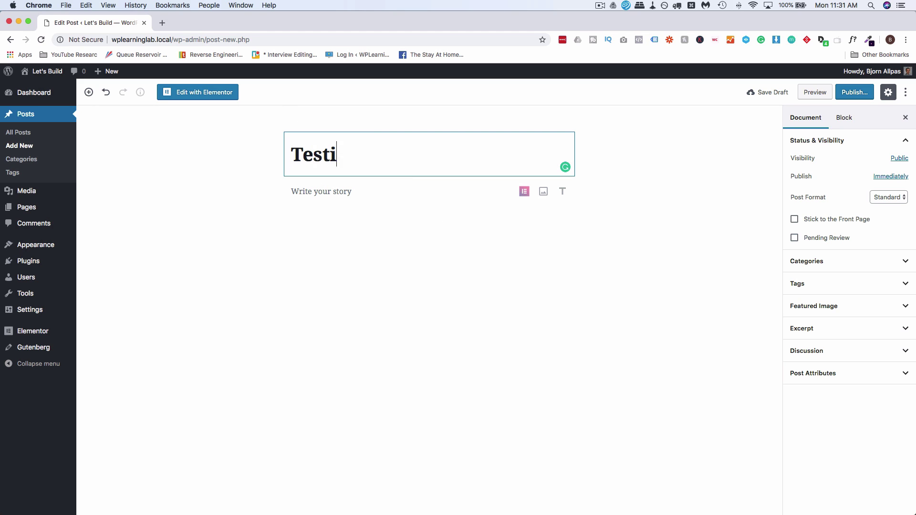
pyautogui.press('BackSpace')
pyautogui.press('BackSpace')
pyautogui.write('ock')
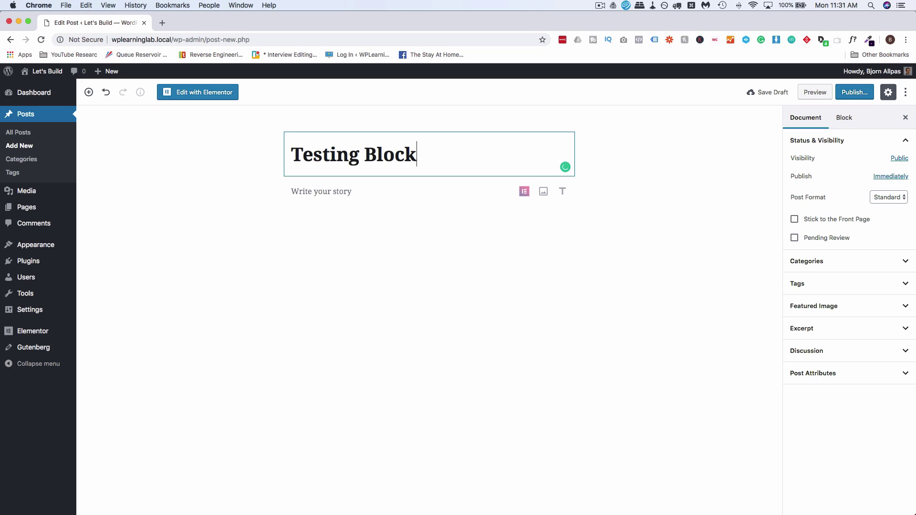
pyautogui.write('s')
# Write the first paragraph as 'This is my content.' and save the post
pyautogui.click(330, 200)
pyautogui.write('This is my conentet')
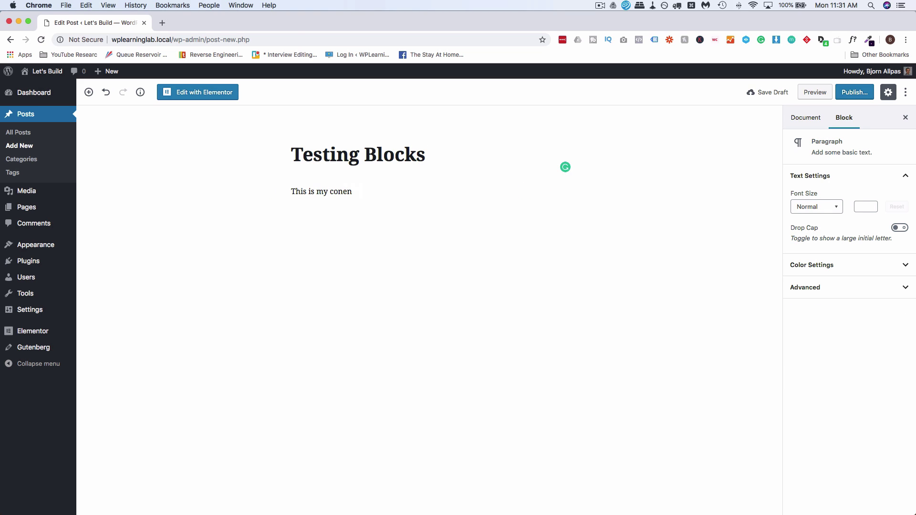
pyautogui.press('BackSpace')
pyautogui.press('BackSpace')
pyautogui.write('tent.')
pyautogui.click(213, 178)
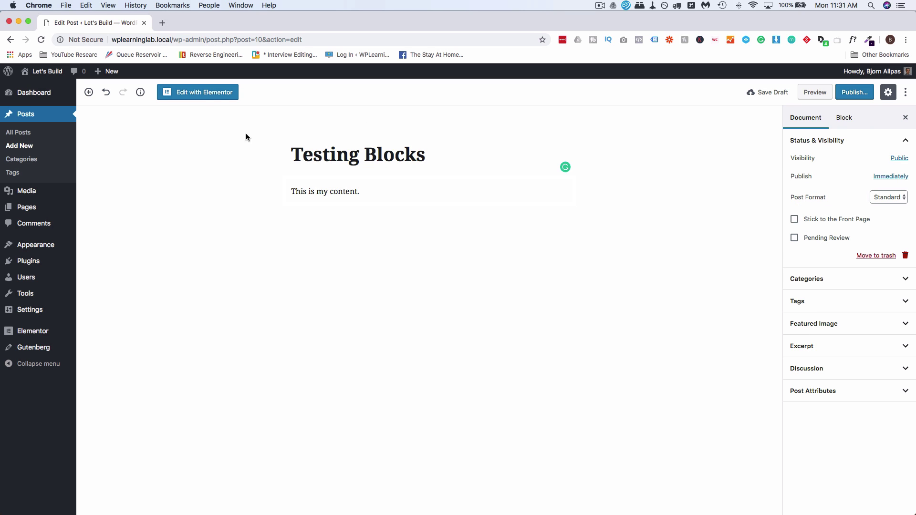
pyautogui.click(206, 94)
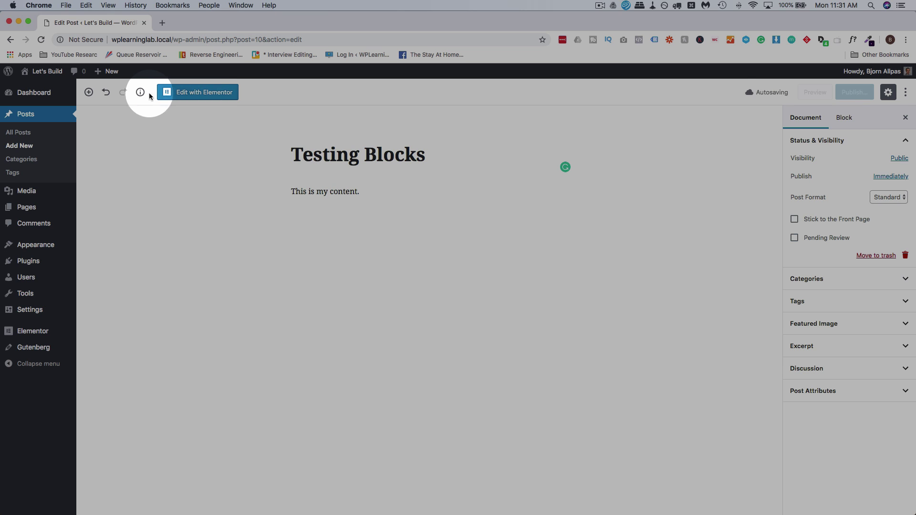
# Insert an Elementor Library block below the paragraph and create a new template from it
pyautogui.click(89, 94)
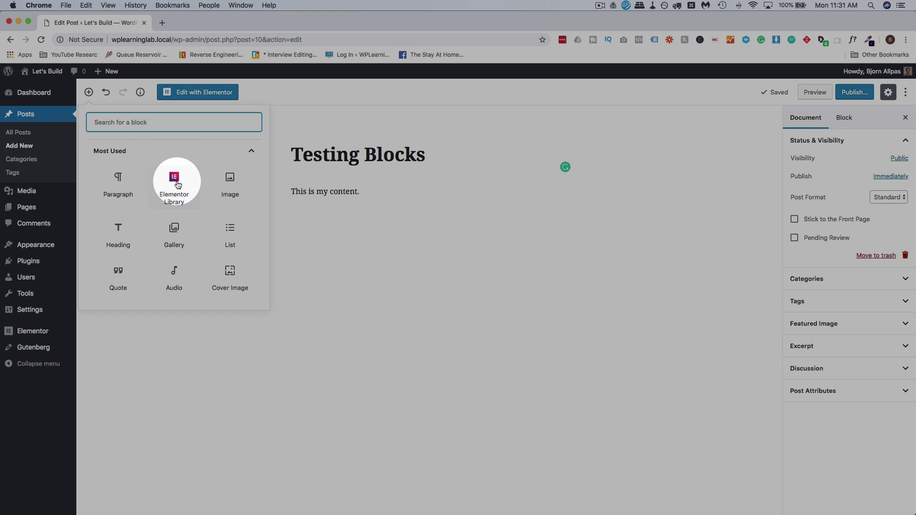
pyautogui.moveTo(172, 179); pyautogui.dragTo(155, 188)
pyautogui.click(155, 188)
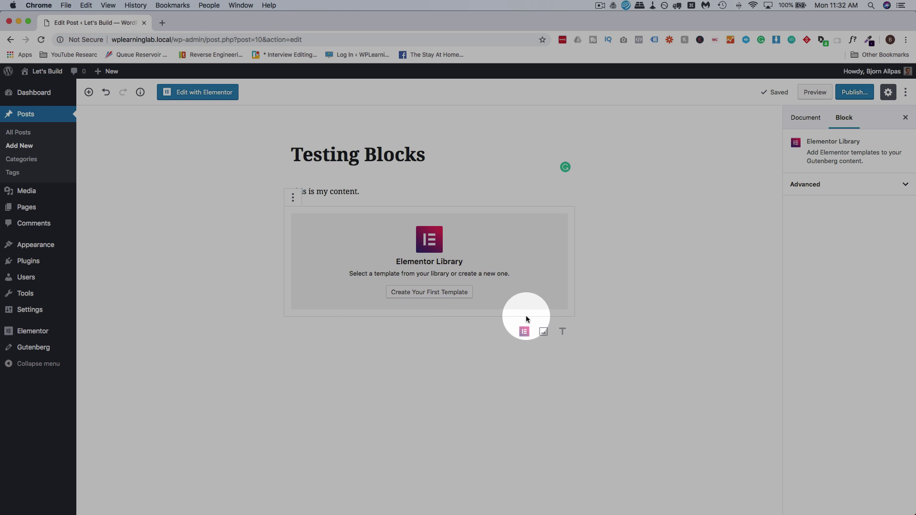
pyautogui.click(436, 292)
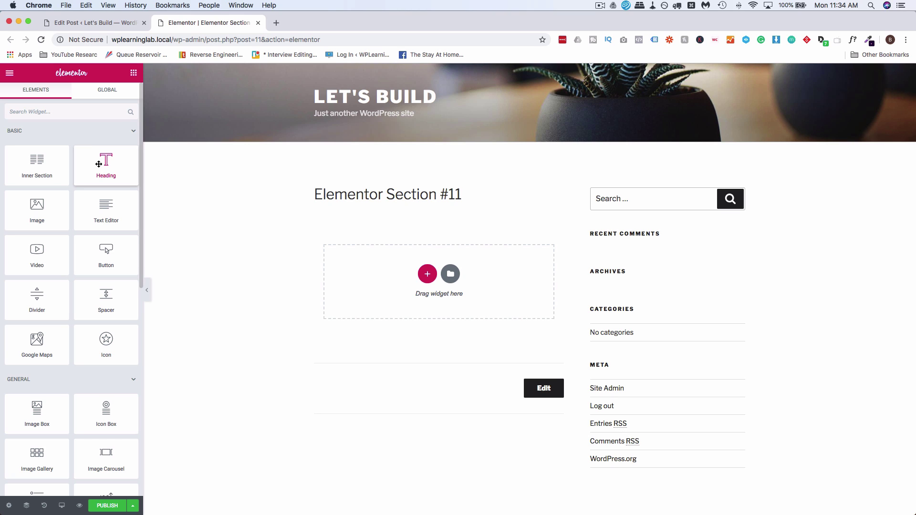
# Add a centred, dark grey heading reading 'Check out the optin page!'
pyautogui.moveTo(99, 164); pyautogui.dragTo(442, 254)
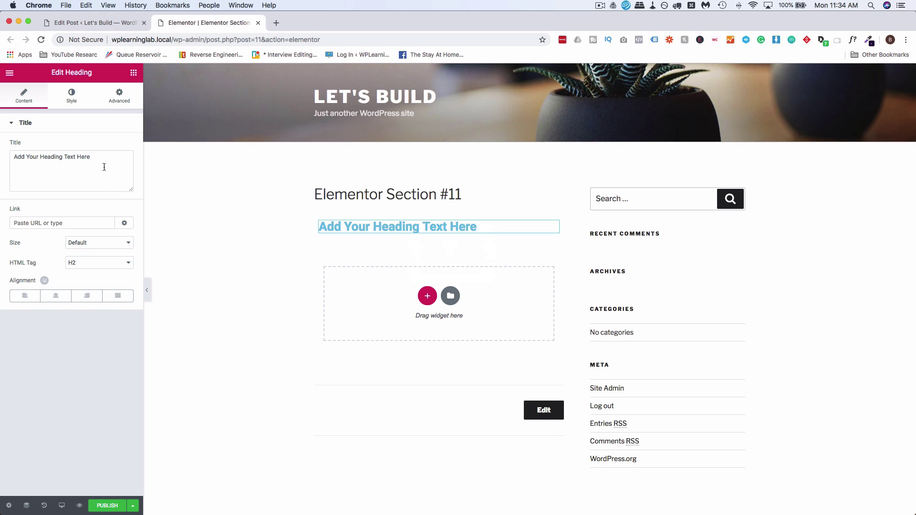
pyautogui.moveTo(104, 167); pyautogui.dragTo(13, 152)
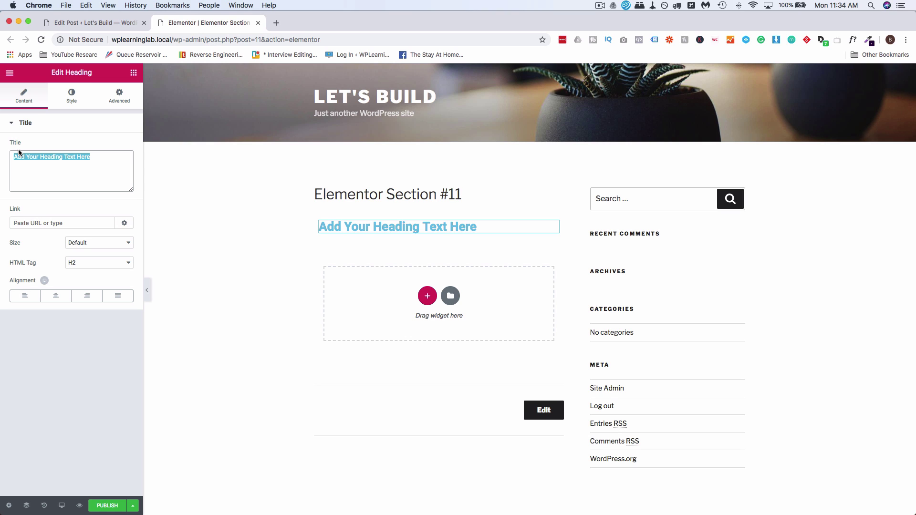
pyautogui.write('Check out the optin page!')
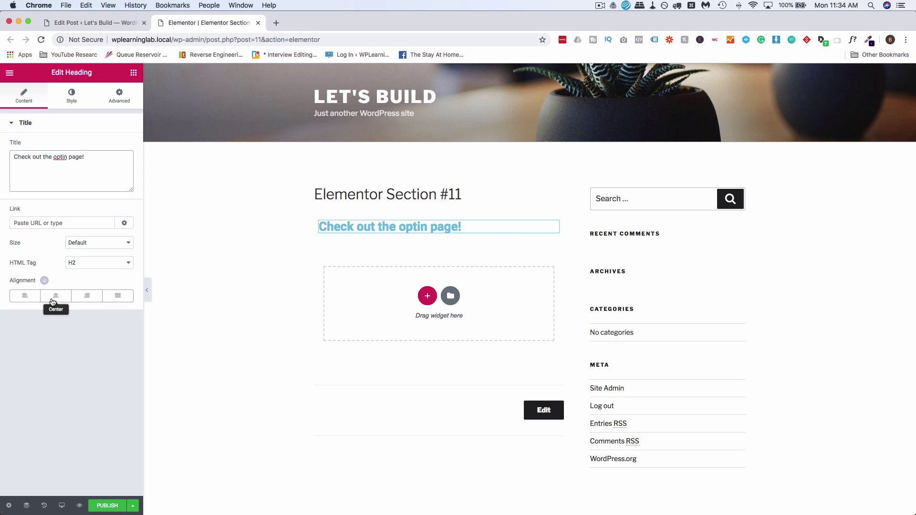
pyautogui.click(56, 296)
pyautogui.click(72, 95)
pyautogui.click(124, 143)
pyautogui.click(11, 222)
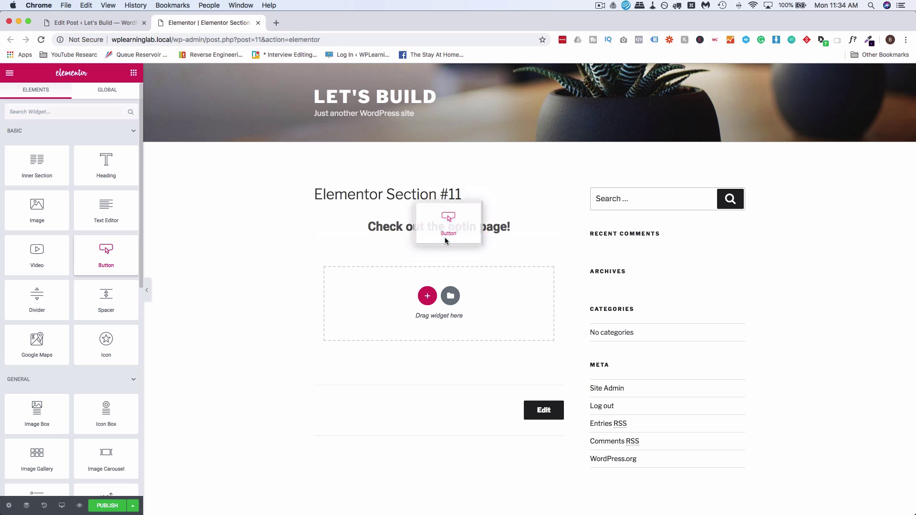
# Add a button below the heading and give the section a bright green background
pyautogui.moveTo(444, 222); pyautogui.dragTo(449, 244)
pyautogui.click(72, 95)
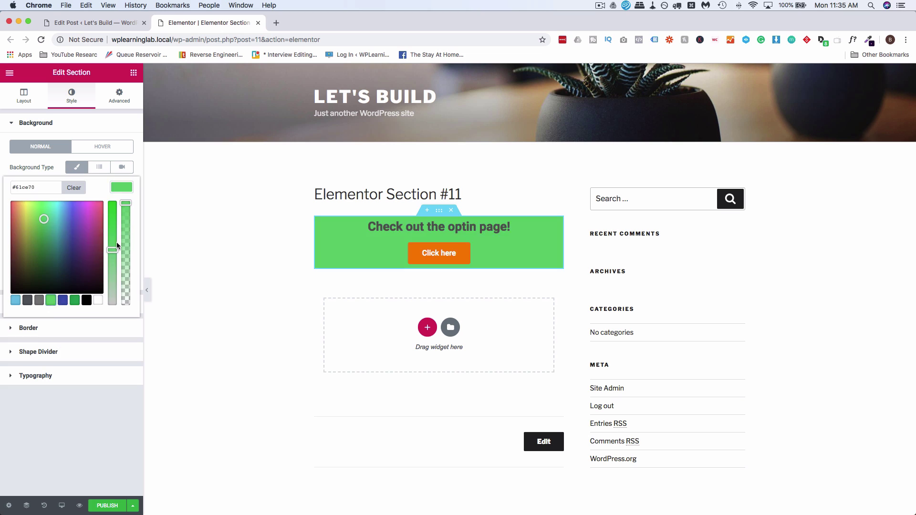
pyautogui.moveTo(43, 216); pyautogui.dragTo(35, 210)
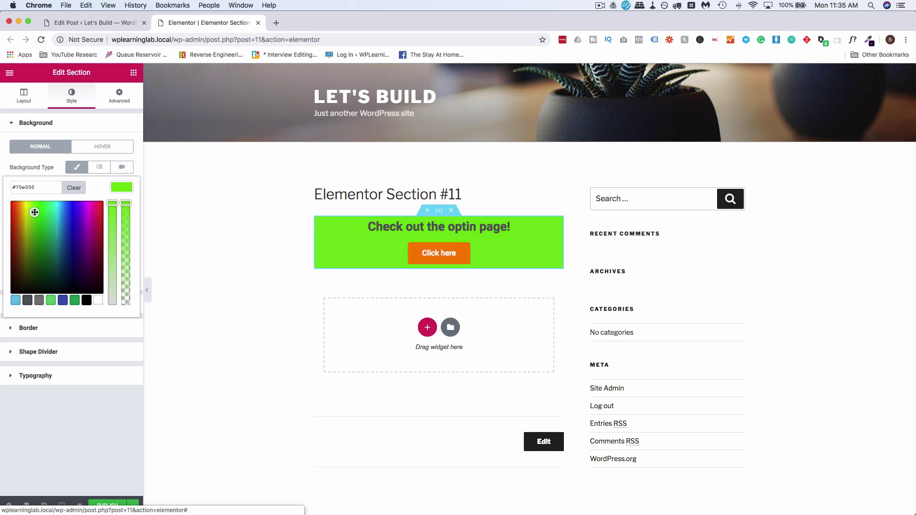
pyautogui.click(400, 229)
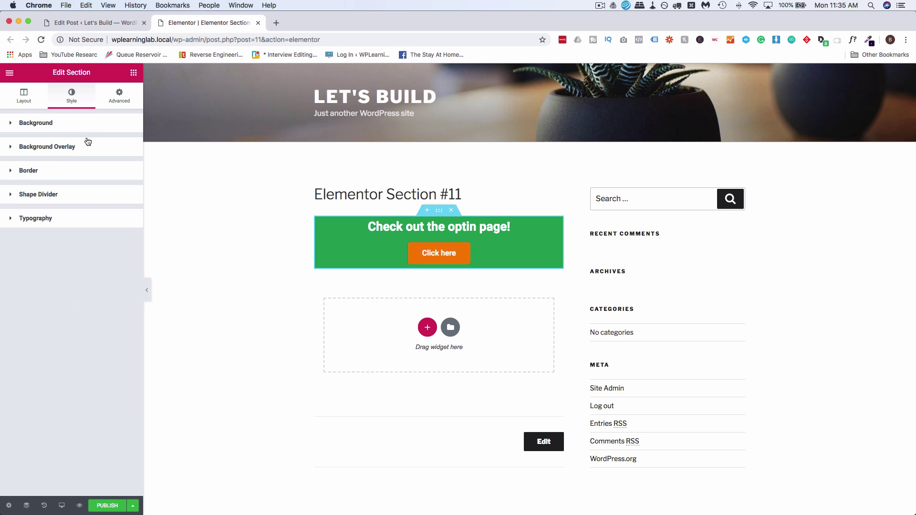
# Adjust the section's border and corner rounding, then its advanced spacing
pyautogui.click(61, 171)
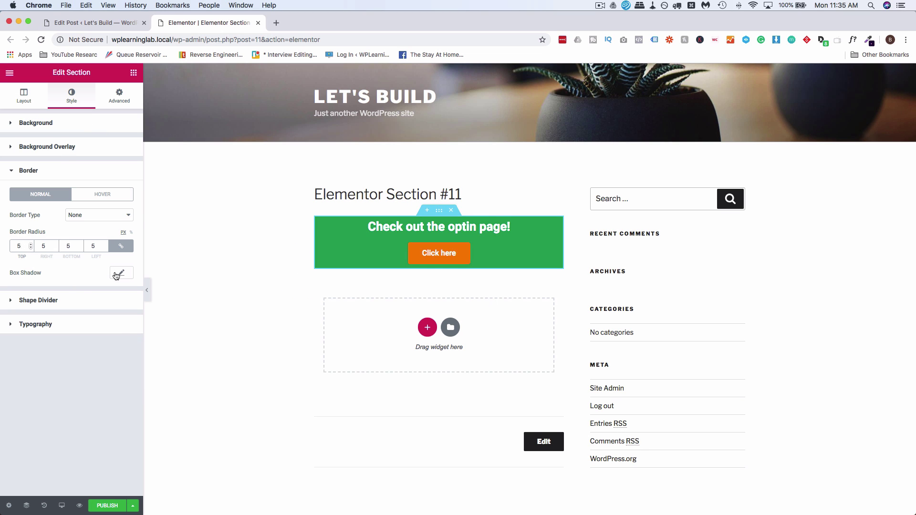
pyautogui.click(99, 214)
pyautogui.click(95, 224)
pyautogui.click(107, 214)
pyautogui.click(110, 212)
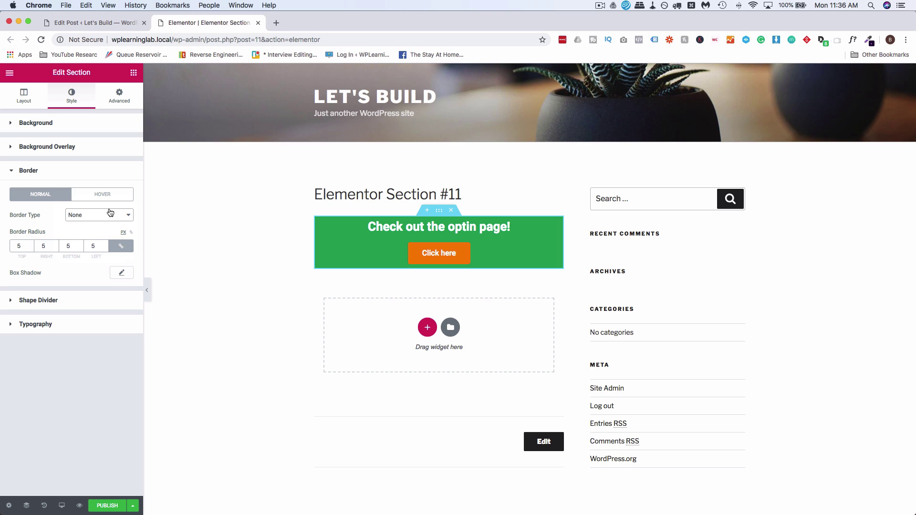
pyautogui.click(117, 98)
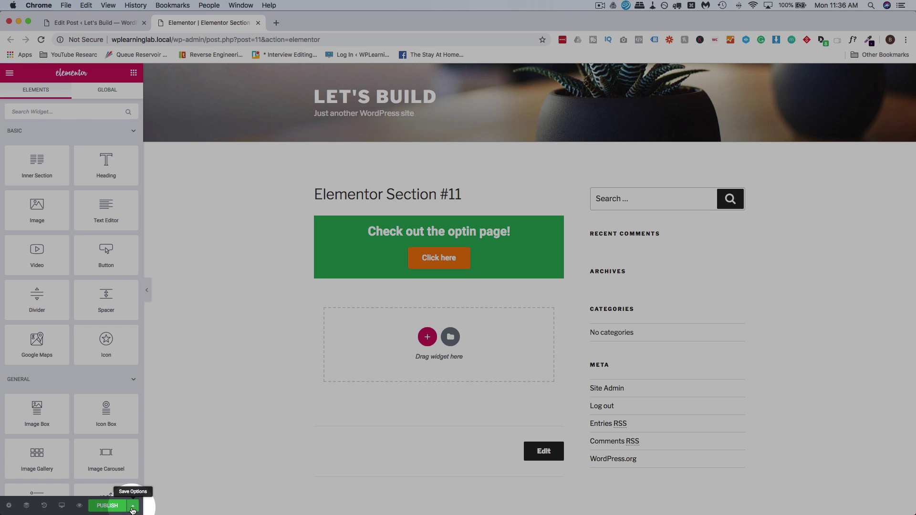
# Save the section as a library template named 'Optin Page Button'
pyautogui.click(132, 510)
pyautogui.click(33, 482)
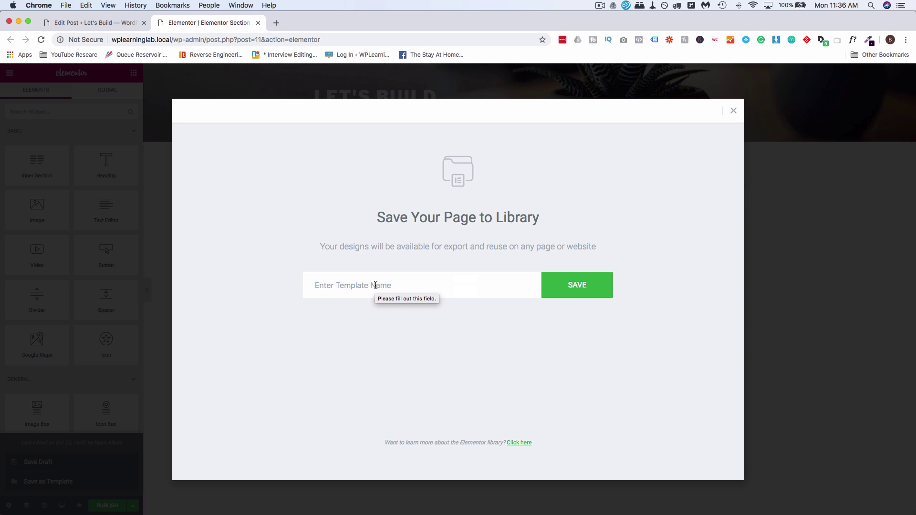
pyautogui.click(390, 285)
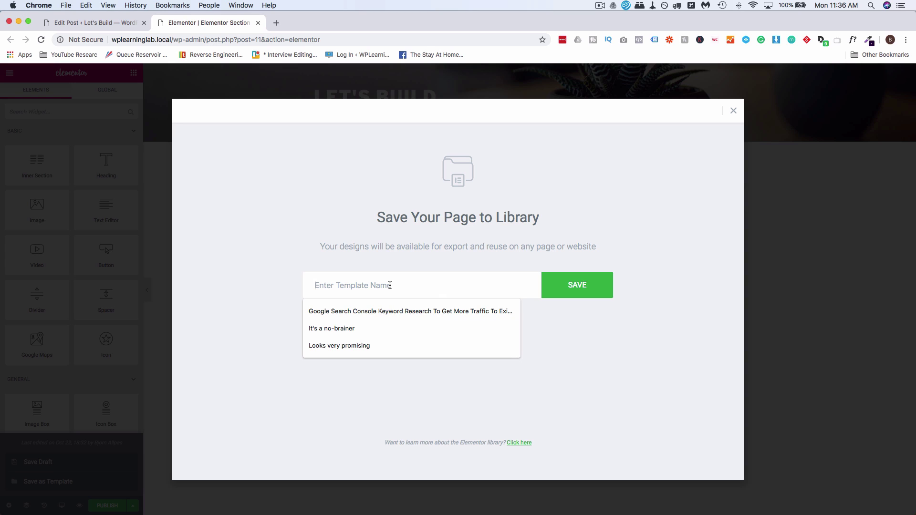
pyautogui.write('Optin')
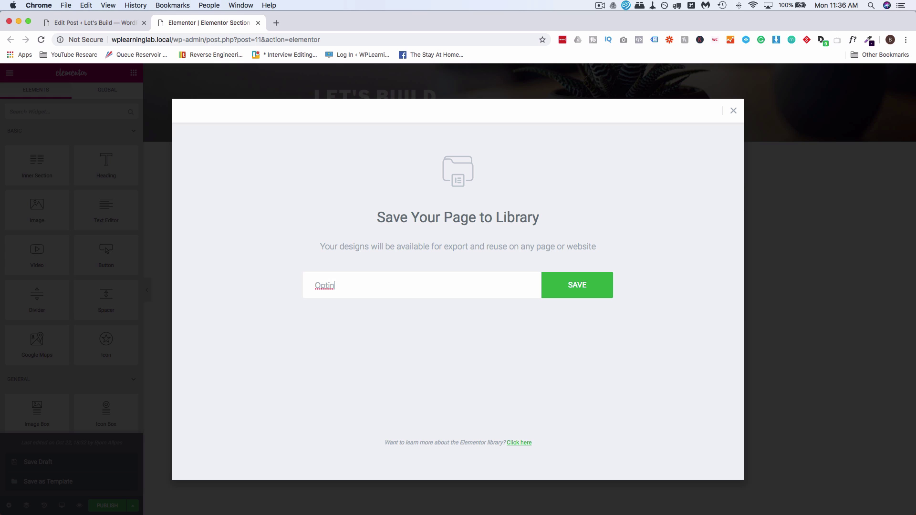
pyautogui.write(' Page Button')
pyautogui.click(587, 285)
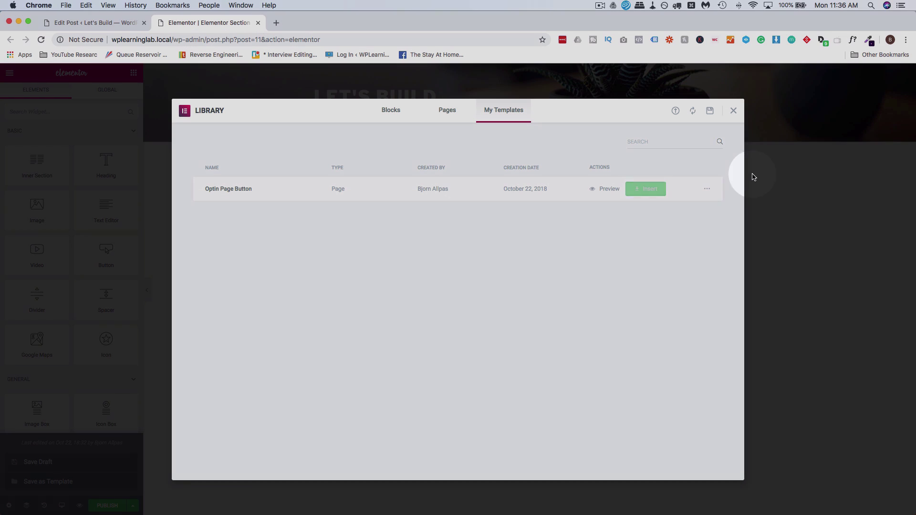
# Close the template library and exit the Elementor editor to the dashboard
pyautogui.click(733, 114)
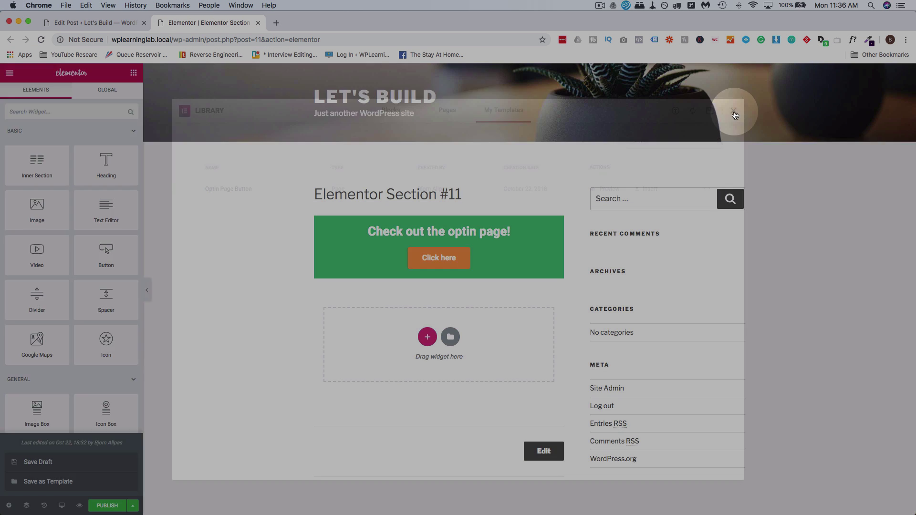
pyautogui.click(8, 74)
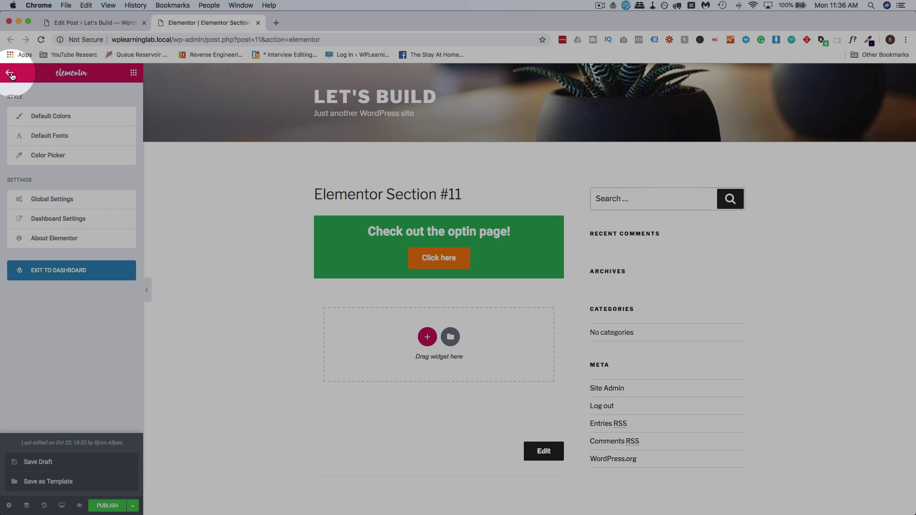
pyautogui.click(40, 268)
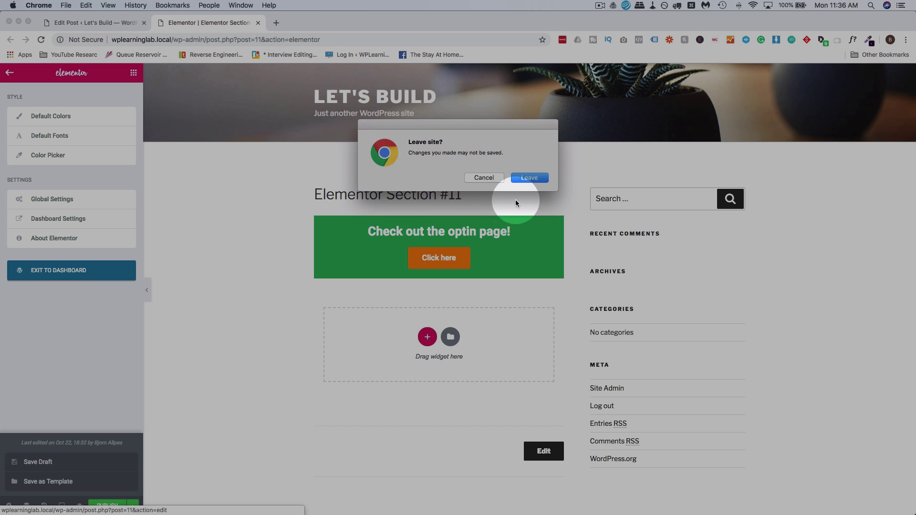
pyautogui.click(531, 178)
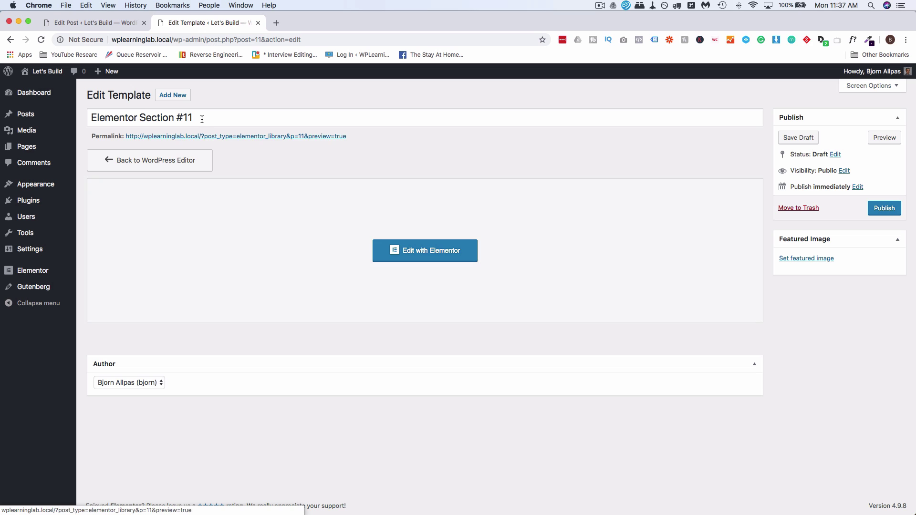
# Go to the Posts list and edit the 'Testing Blocks' post
pyautogui.moveTo(27, 95)
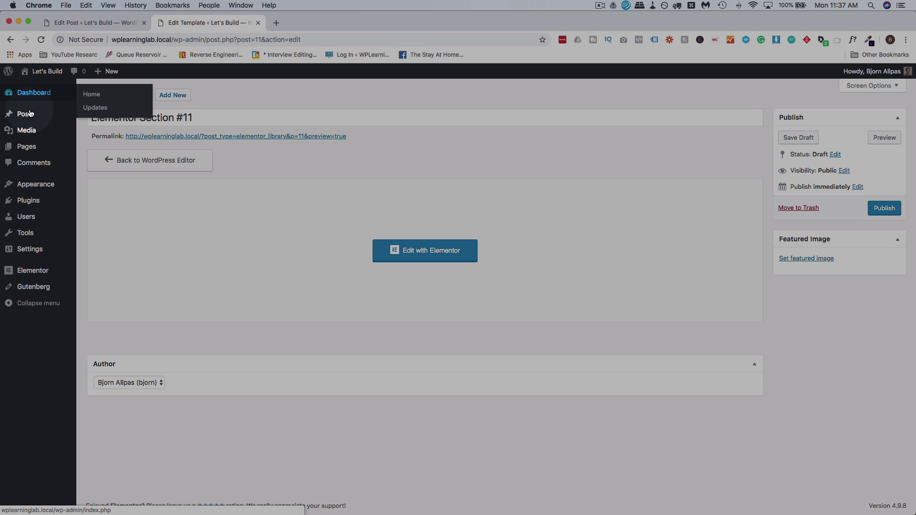
pyautogui.moveTo(33, 114)
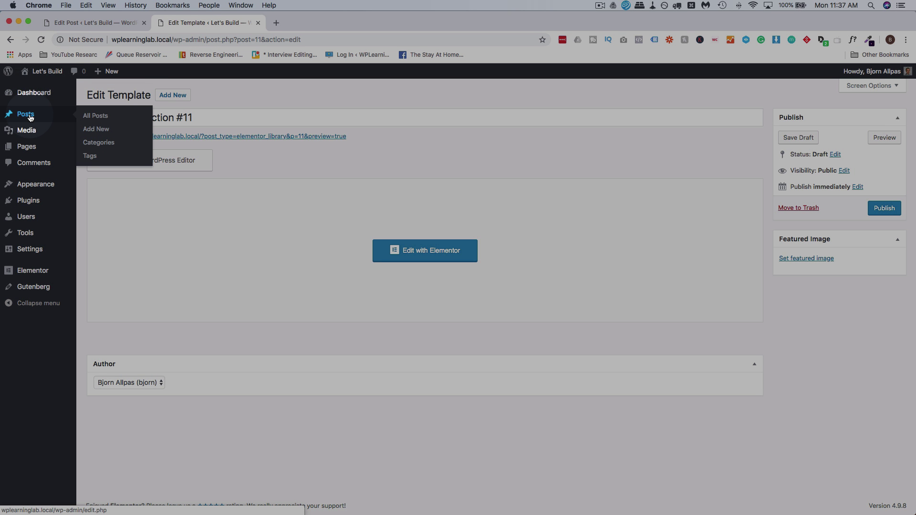
pyautogui.click(58, 119)
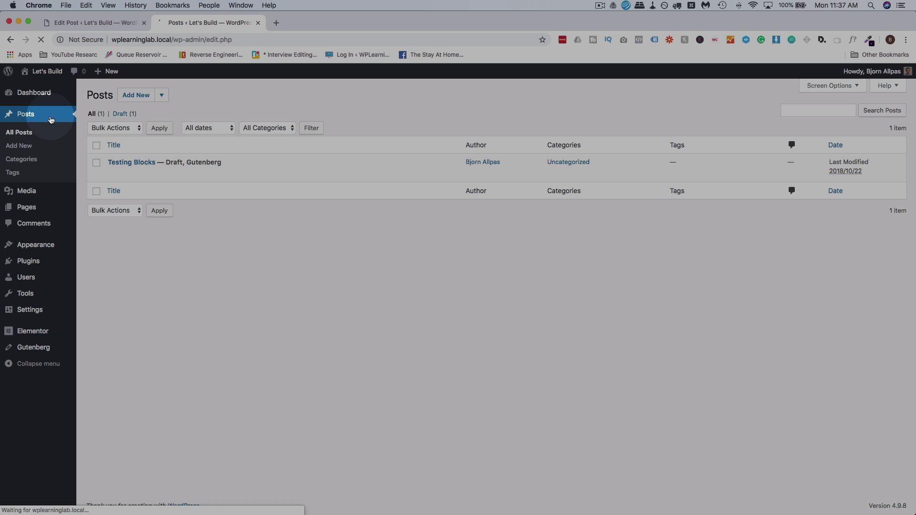
pyautogui.click(116, 175)
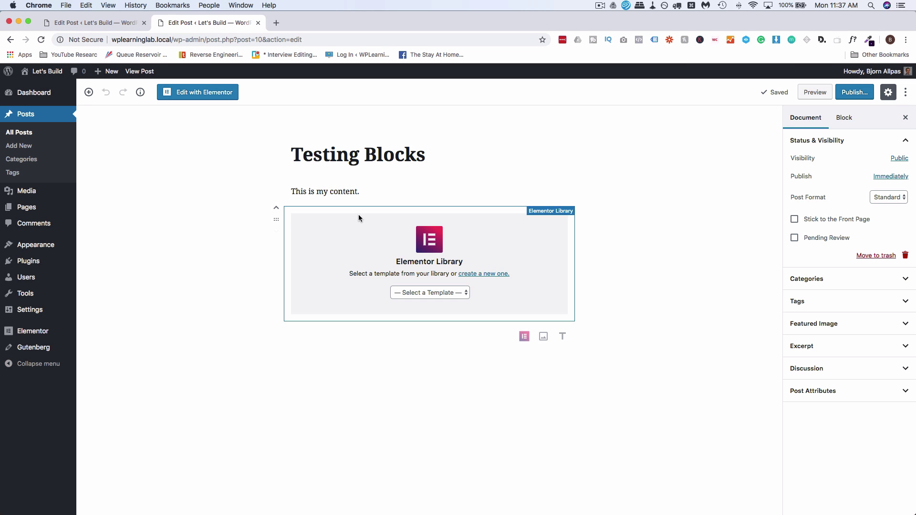
# Pick 'Optin Page Button' from the Elementor Library block's template dropdown
pyautogui.click(446, 292)
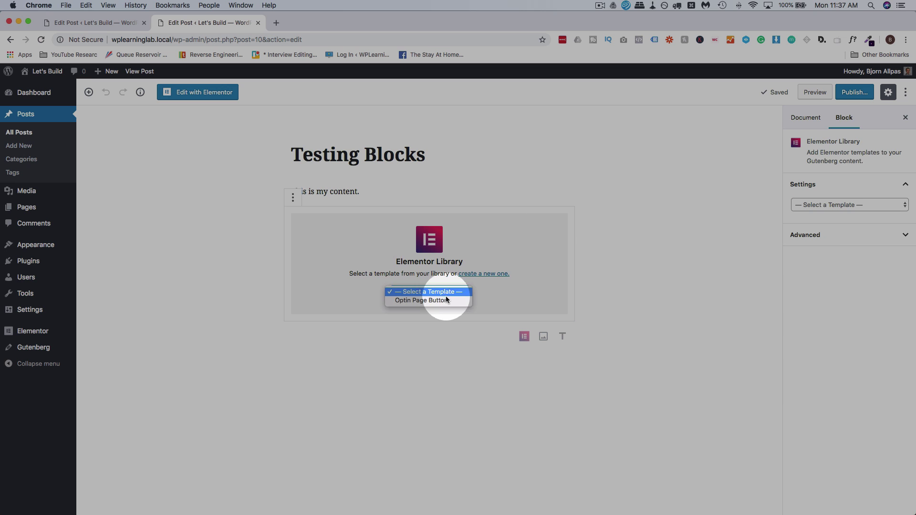
pyautogui.click(426, 300)
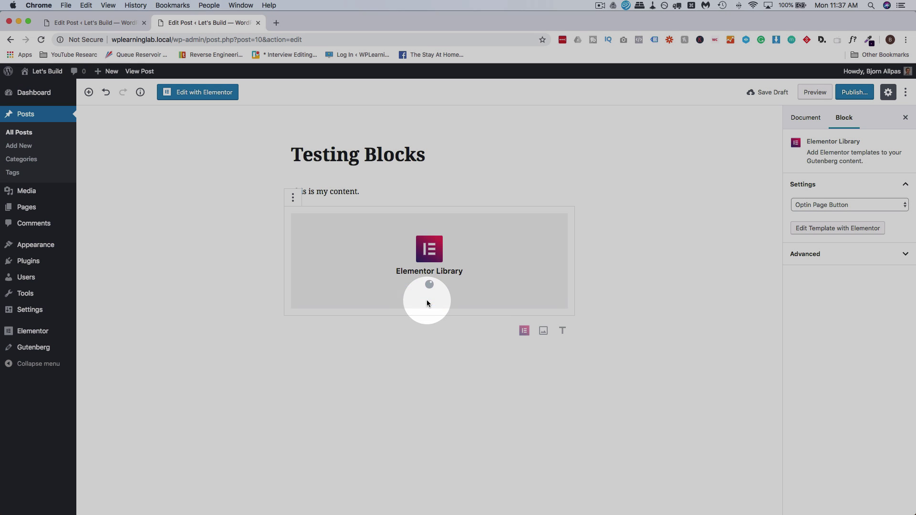